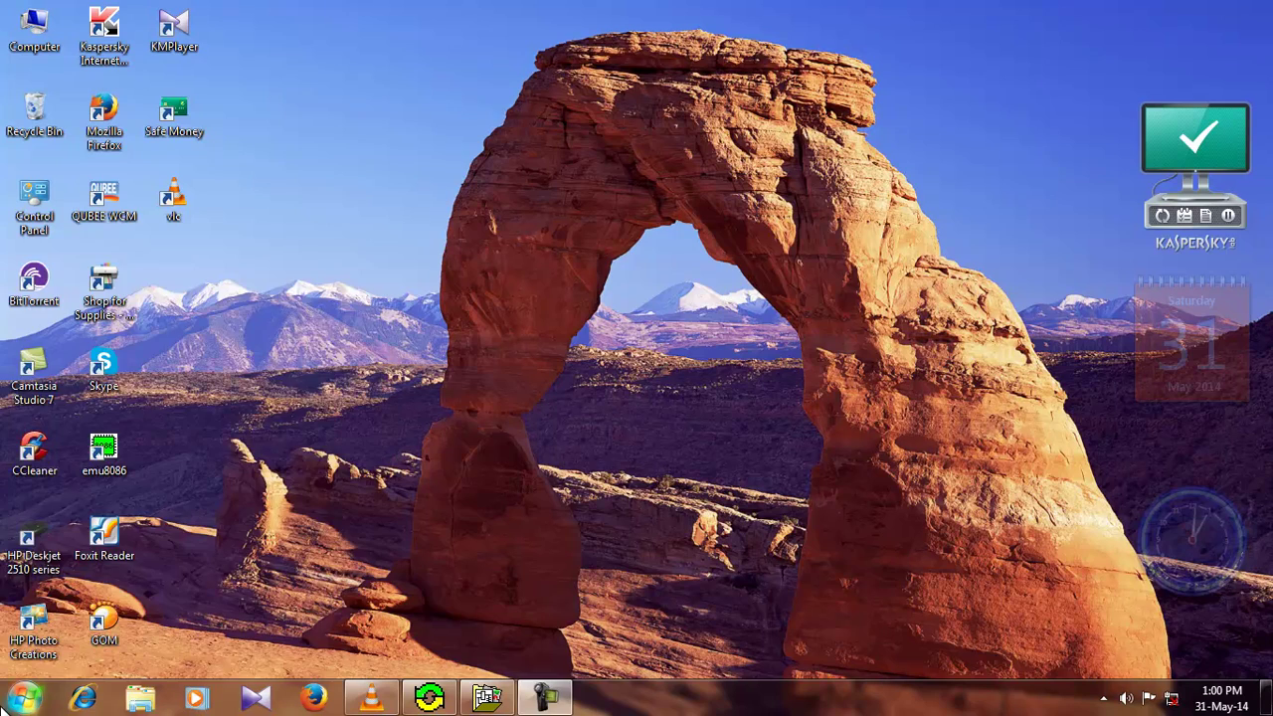
Launch Schematics from the PSpice Student folder in the Start menu's program list
click(23, 699)
click(110, 615)
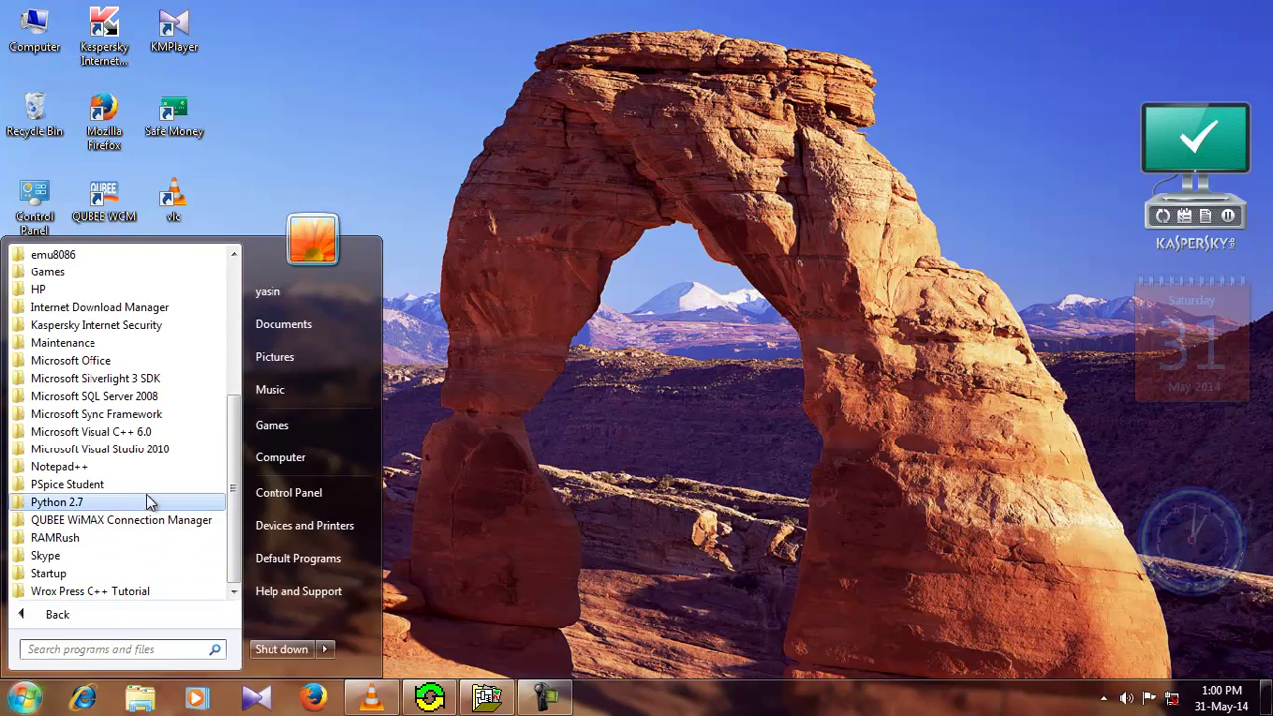
click(154, 487)
click(114, 591)
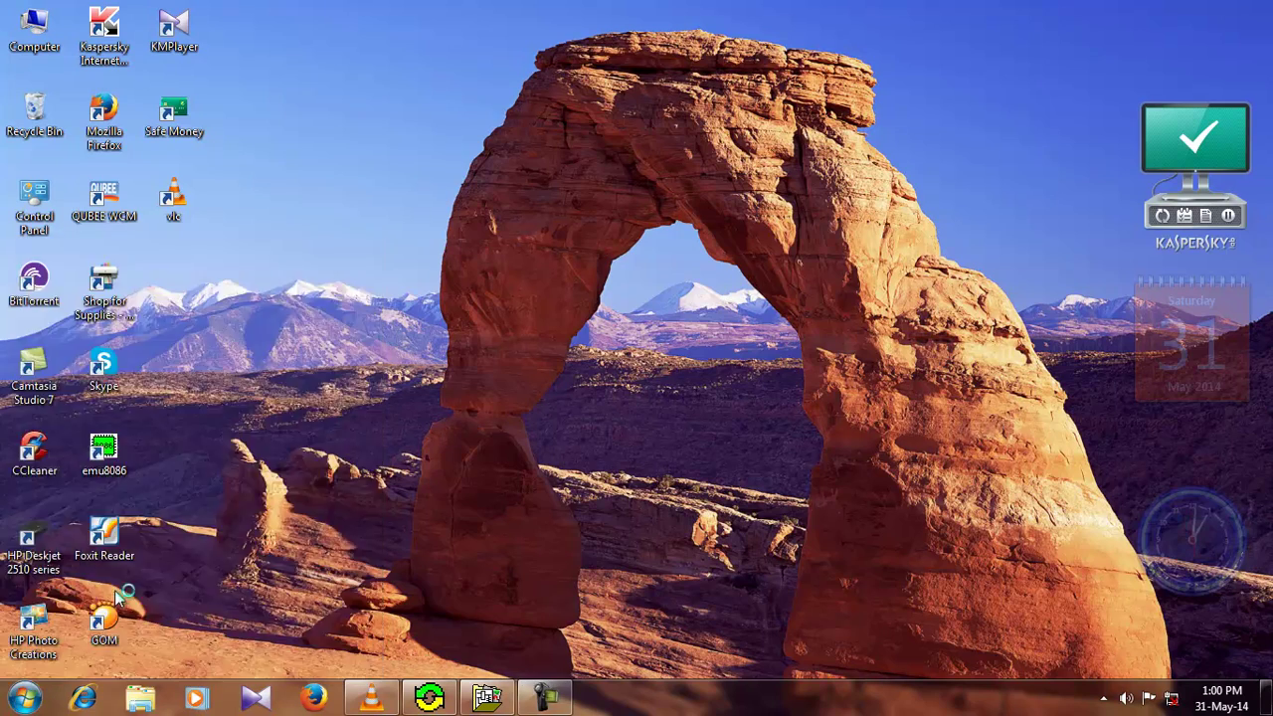
Zoom in and place a single VDC voltage source V1 on the page
click(259, 55)
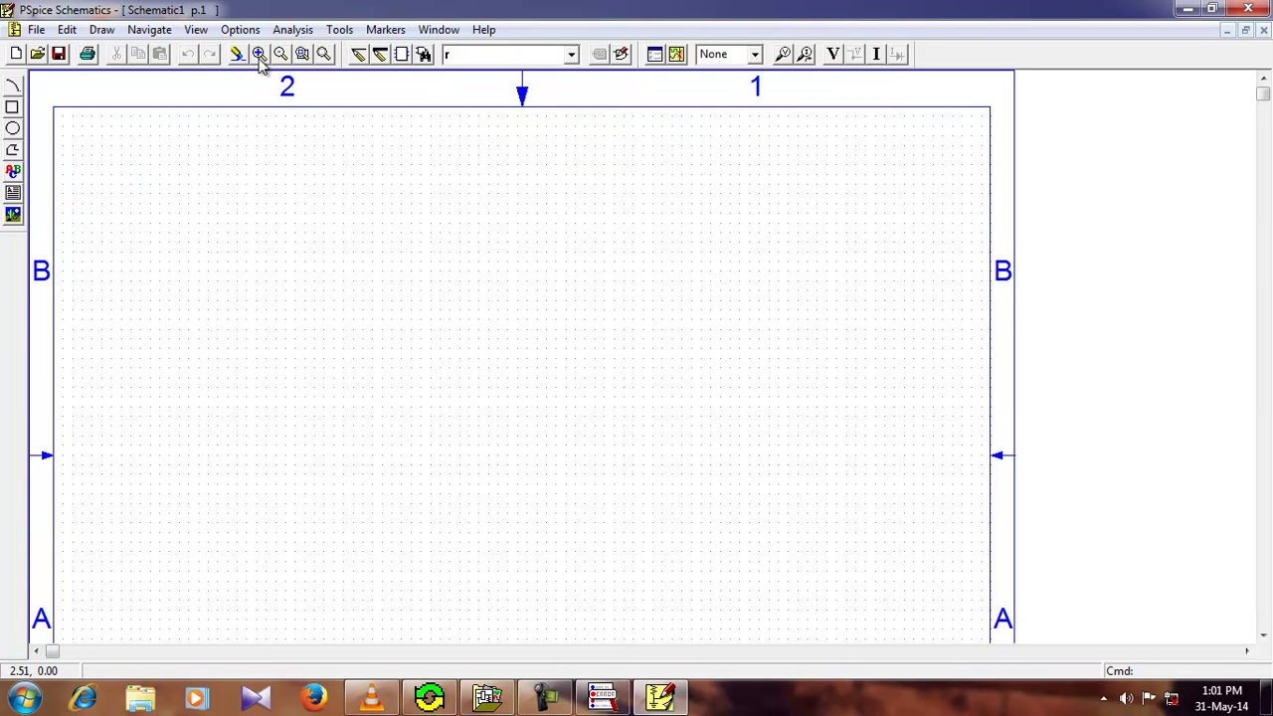
click(458, 56)
text(vdc)
key(Return)
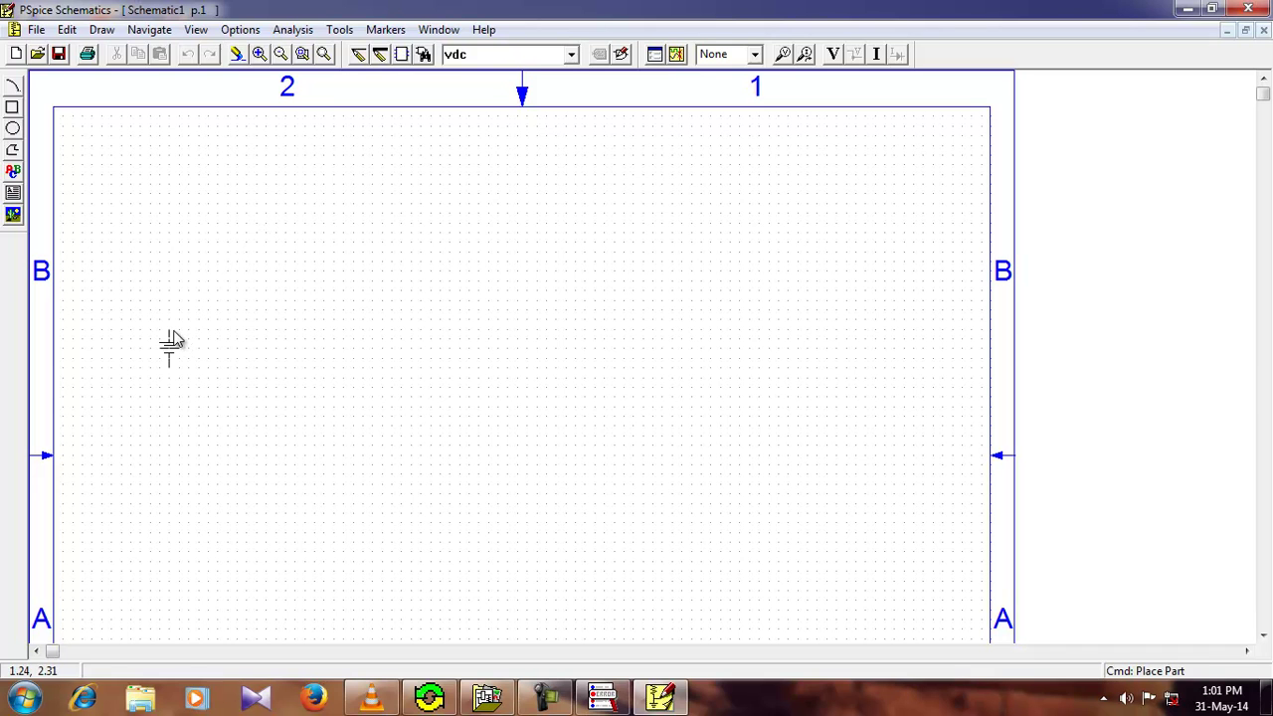
click(171, 341)
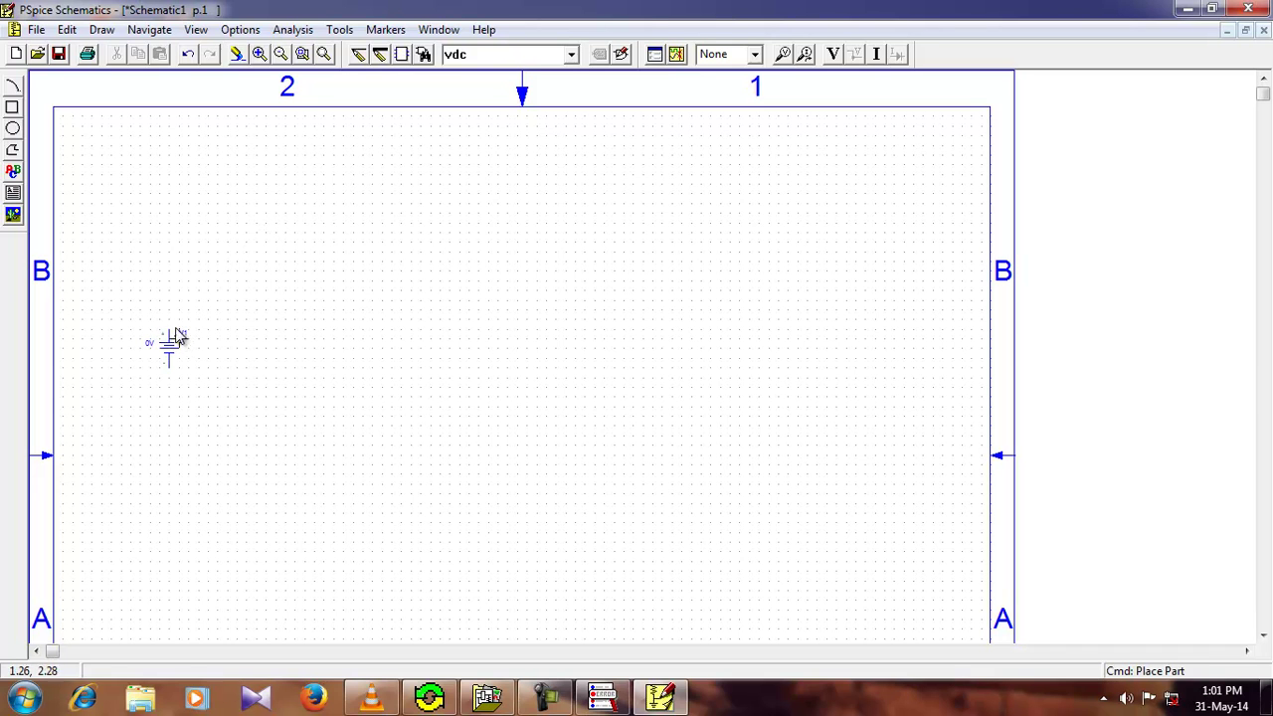
right_click(345, 186)
Select the d1n914 diode as the next part to place
click(491, 56)
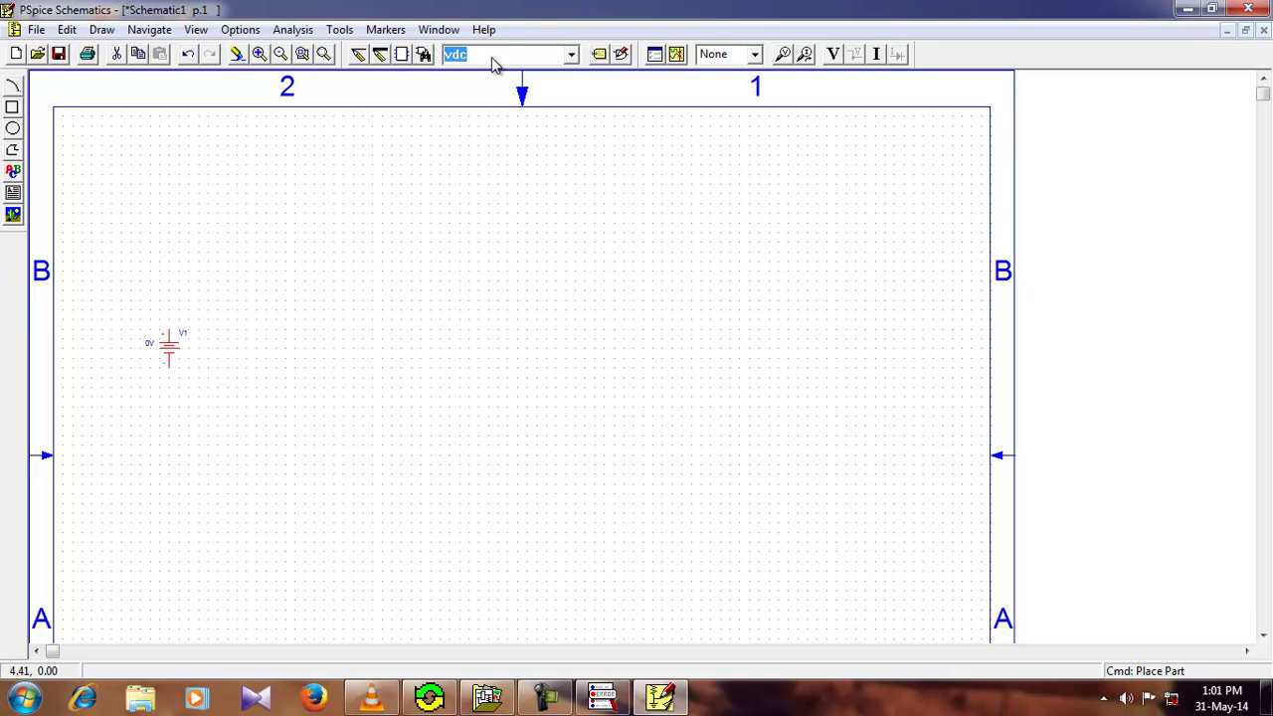
text(d1n914)
key(Return)
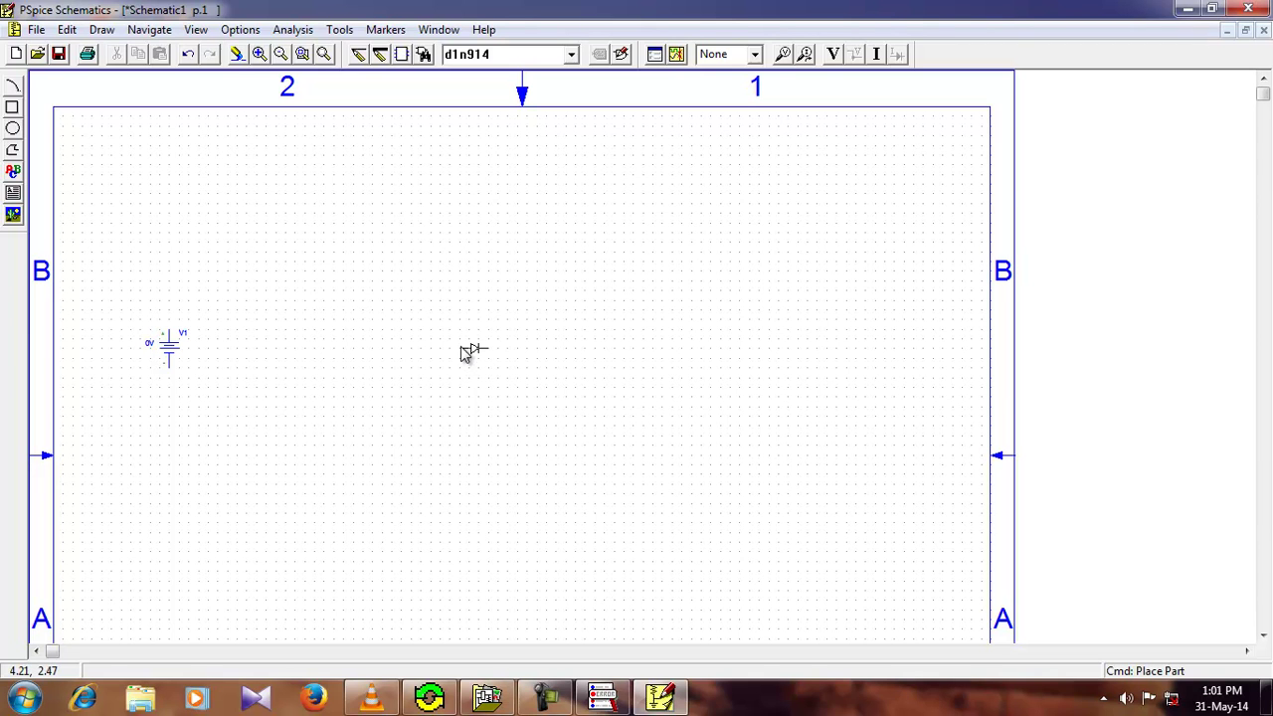
Place diode D1 upright to the right of V1 and choose resistor part r
key(ctrl+r)
click(417, 347)
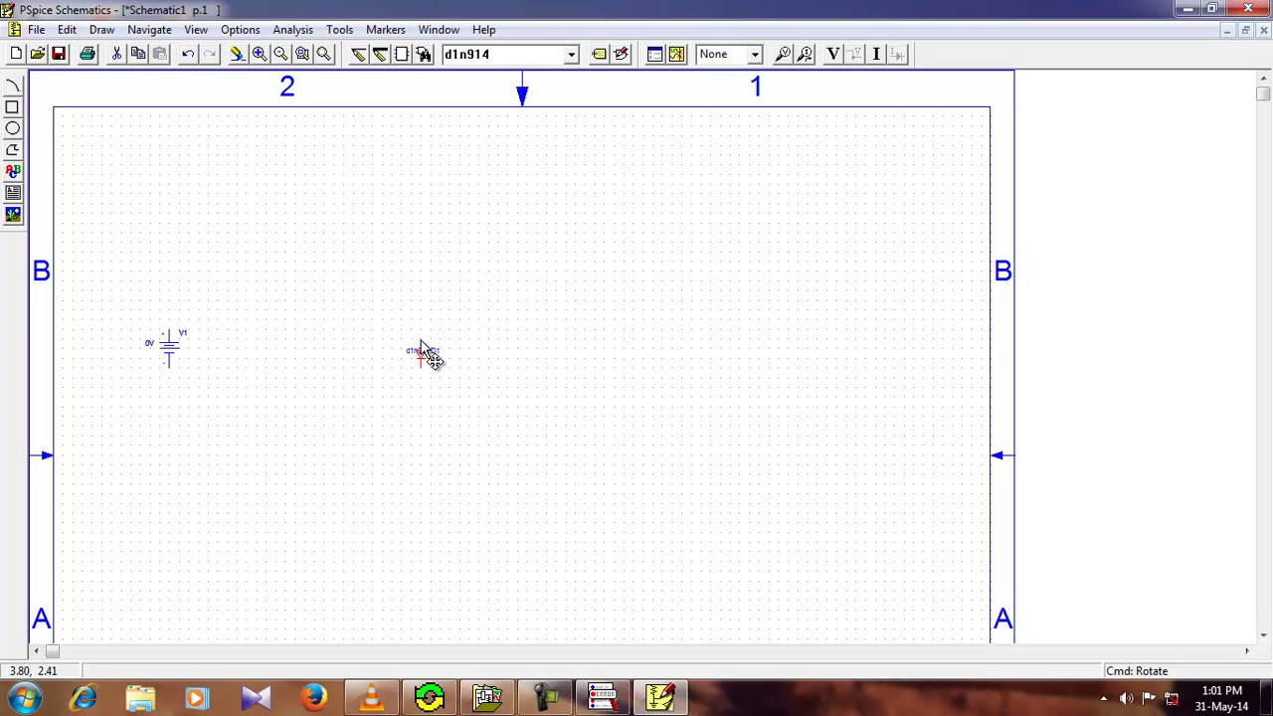
key(ctrl+r)
click(474, 56)
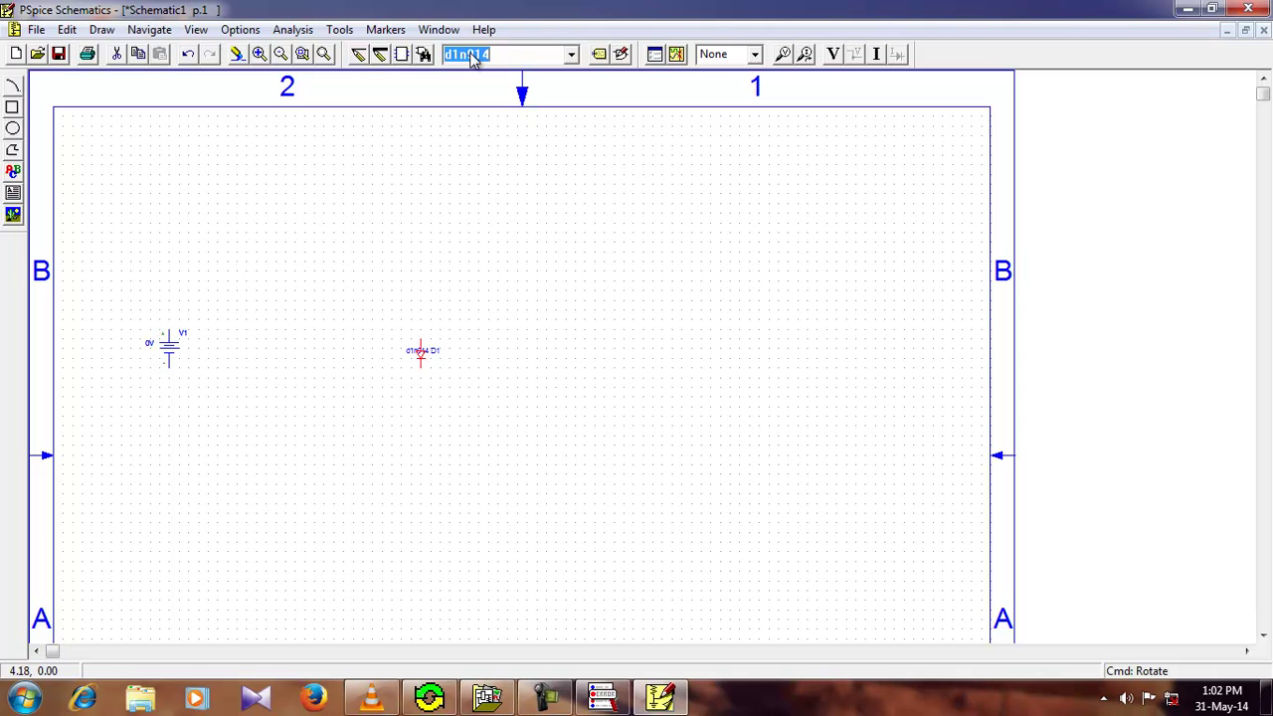
text(r)
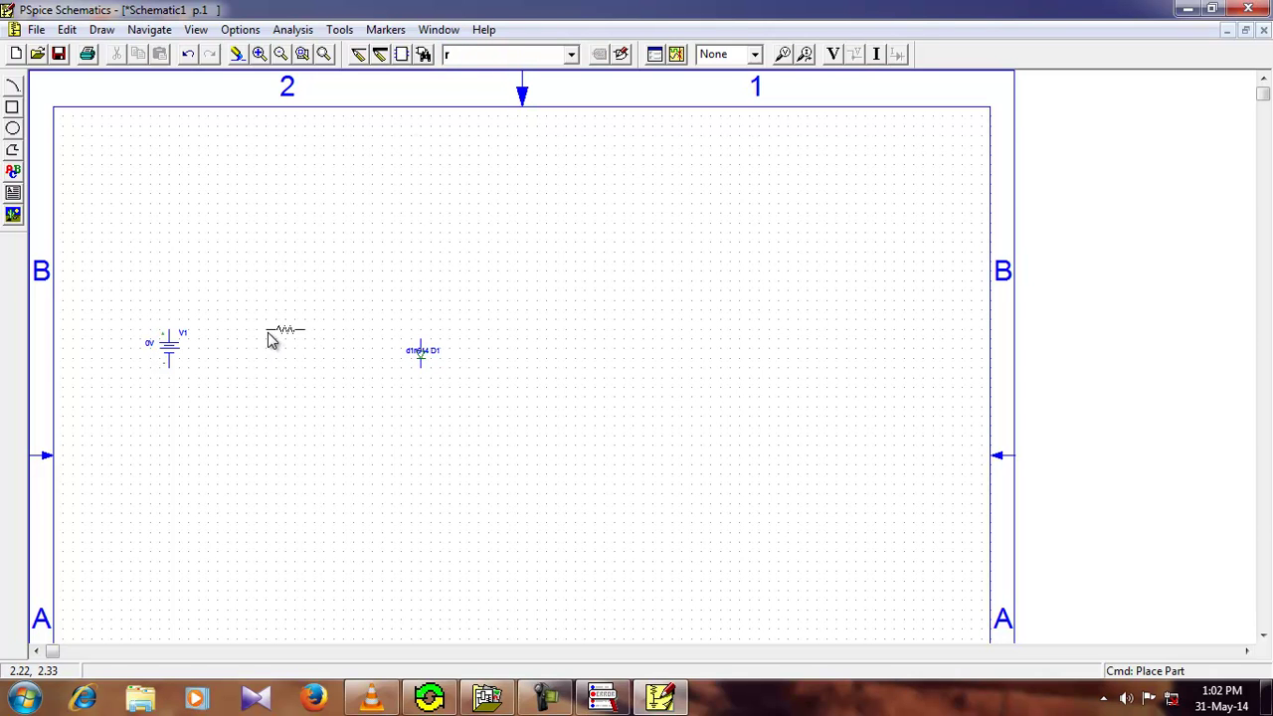
Place resistor R1, wire V1–R1, R1–D1 and D1–V1 into a loop, and enter a ground part name
click(268, 333)
click(358, 53)
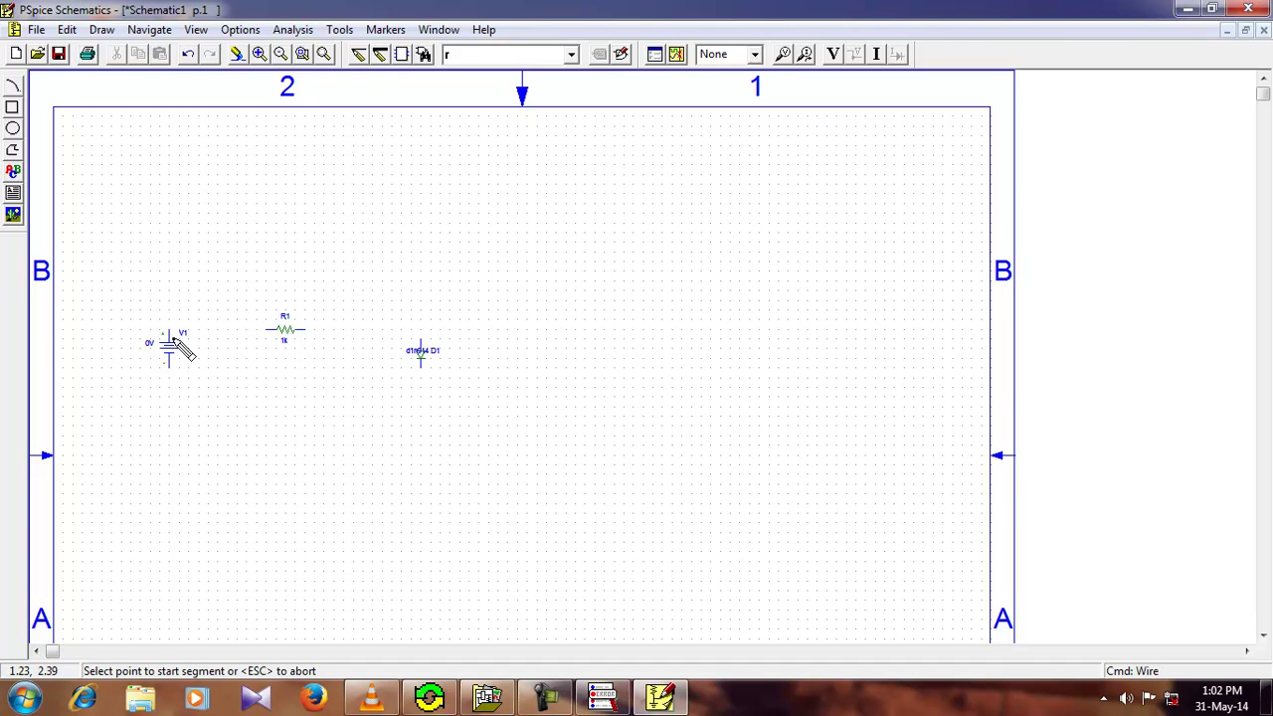
click(169, 330)
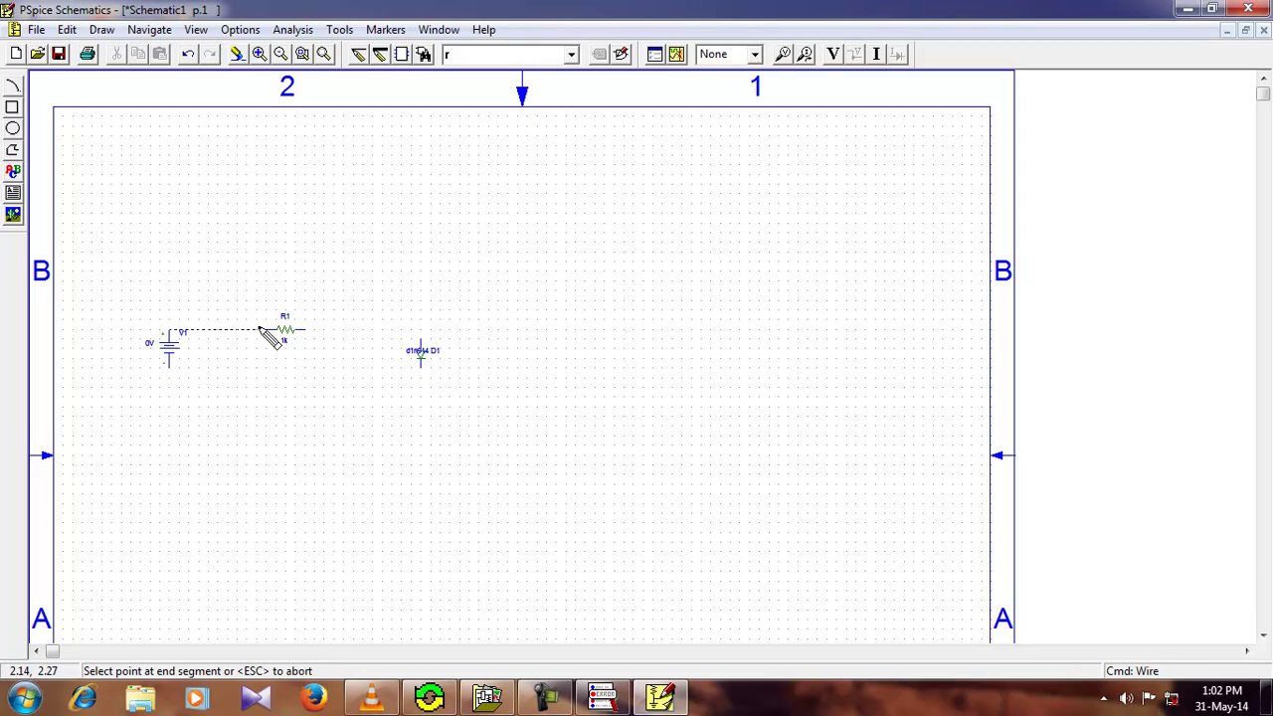
click(276, 331)
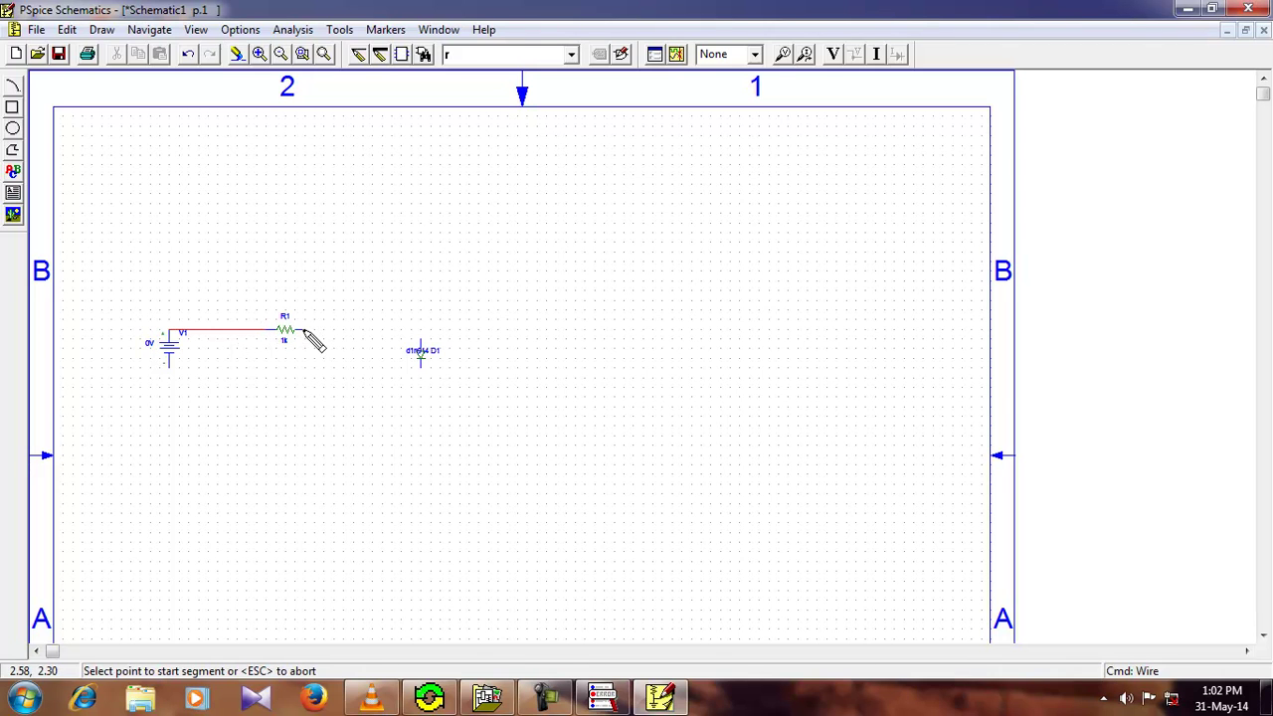
click(297, 330)
click(421, 339)
click(421, 367)
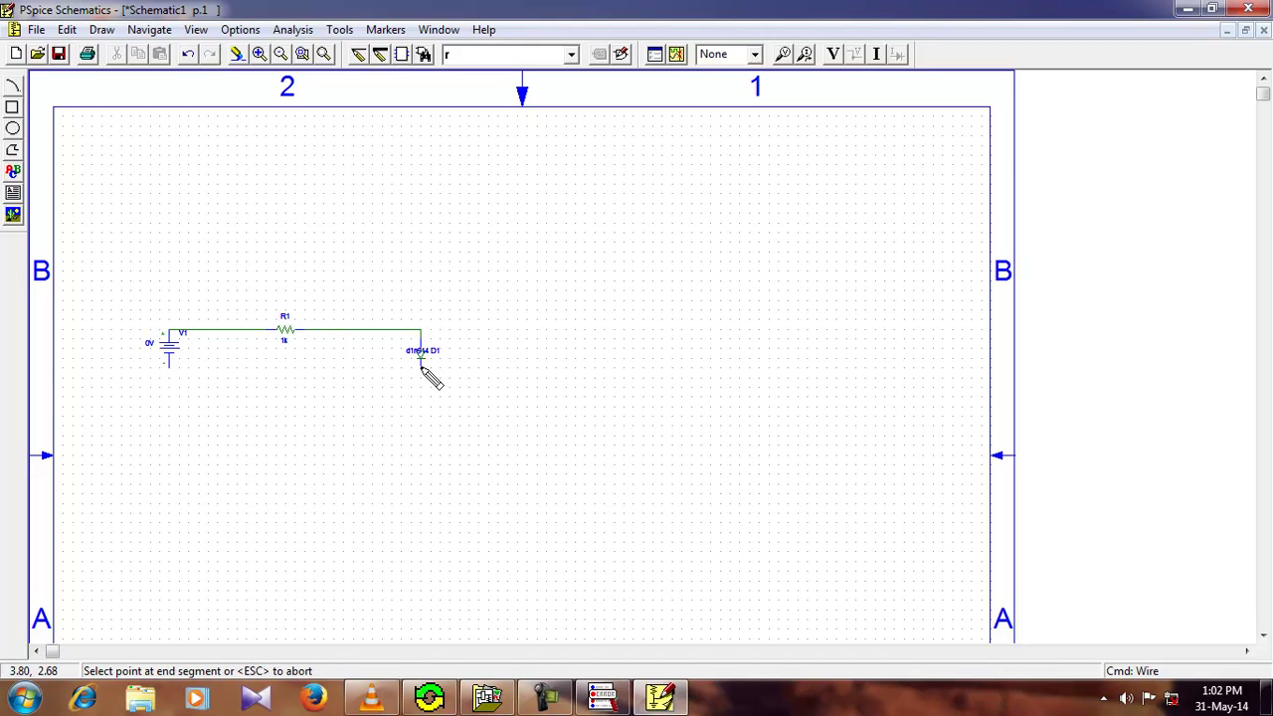
click(169, 367)
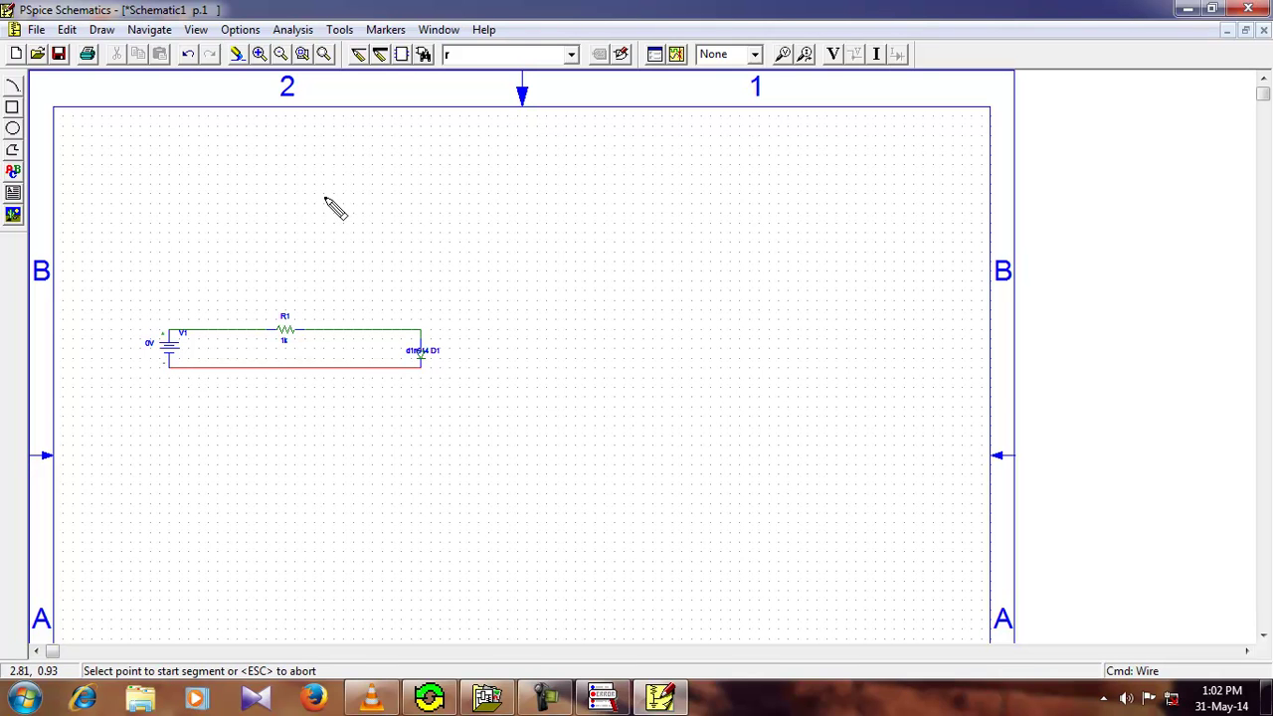
click(465, 60)
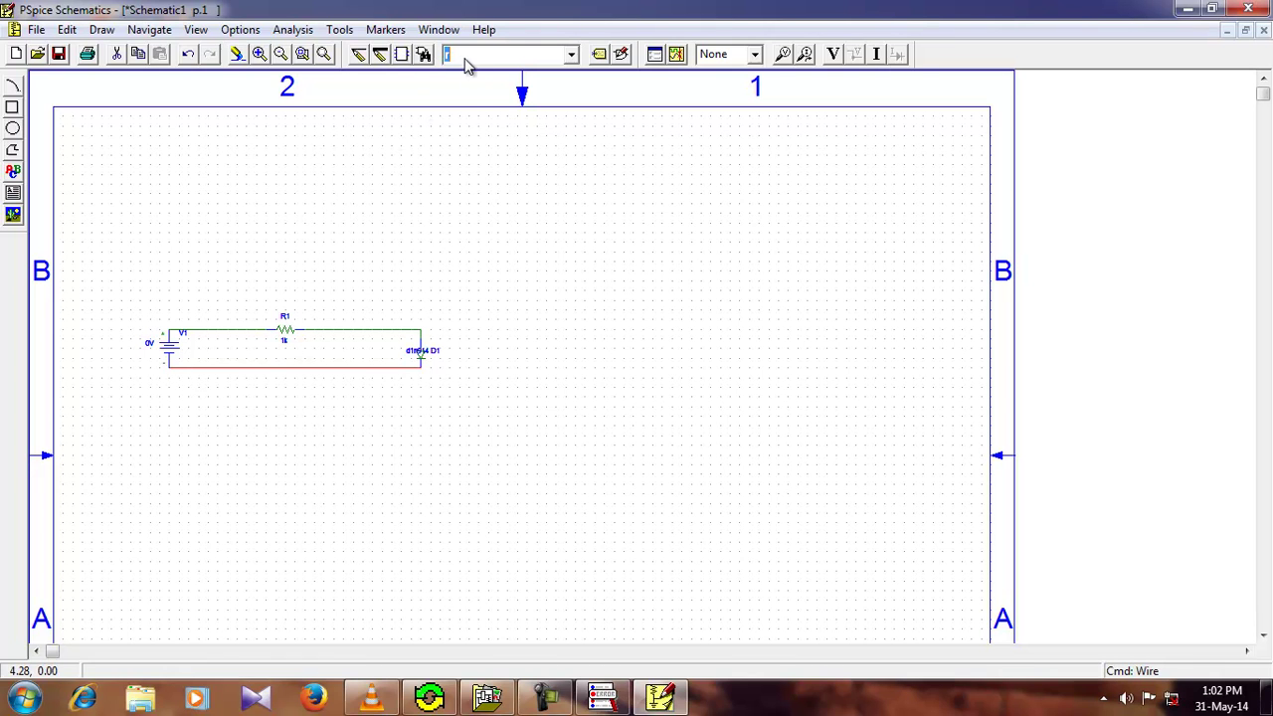
text(end)
Correct the part name to egnd and attach the ground below V1
key(Left)
key(Left)
text(g)
key(Return)
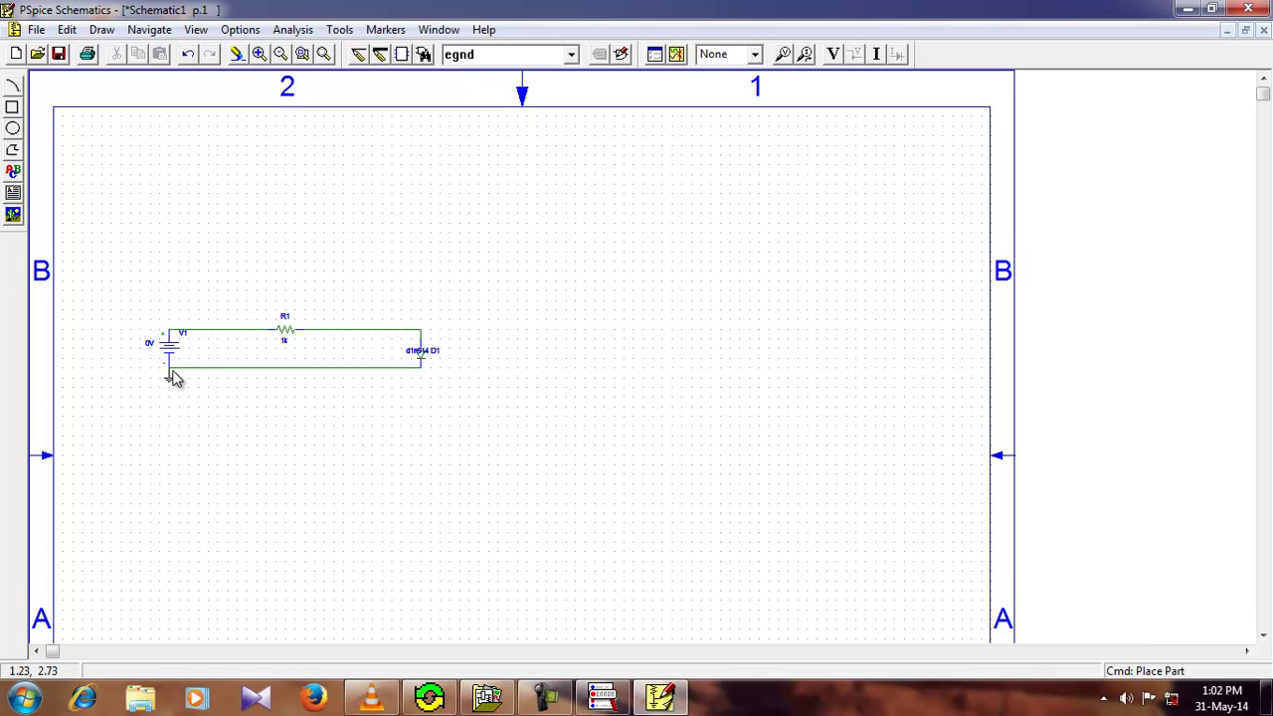
click(171, 375)
Change V1's DC value from 0V to 2V
double_click(150, 346)
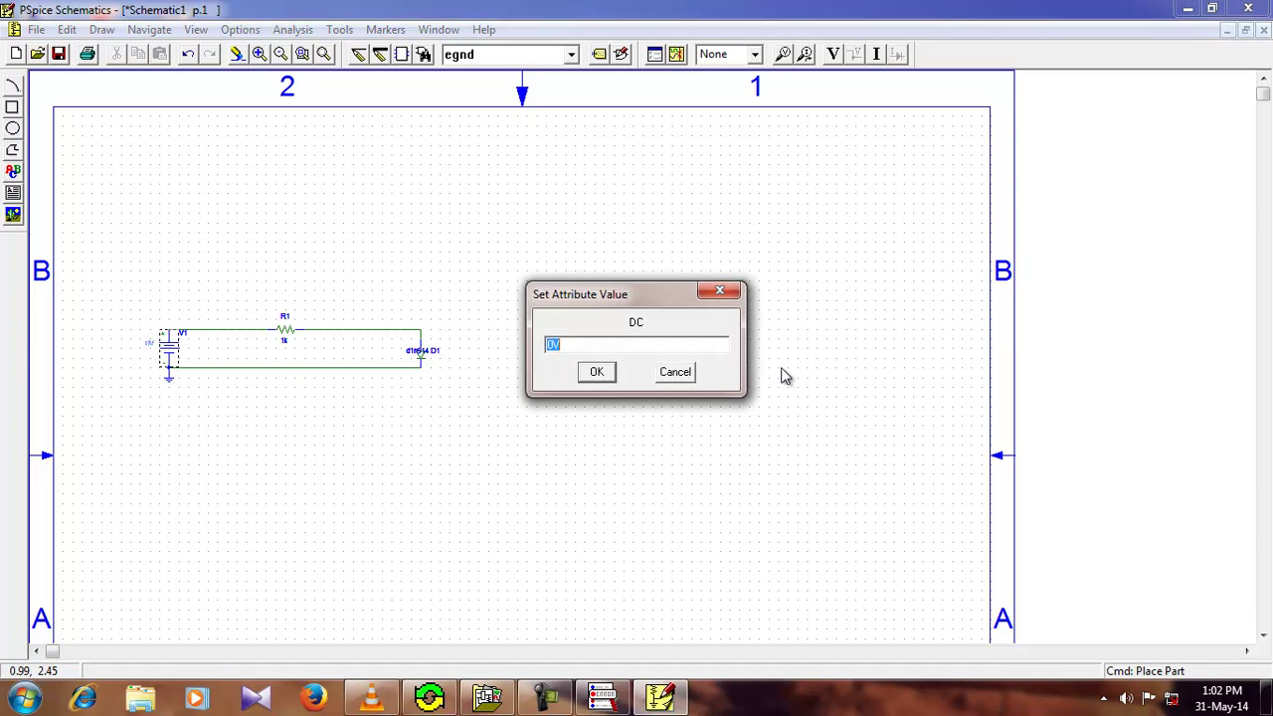
text(2V)
key(Return)
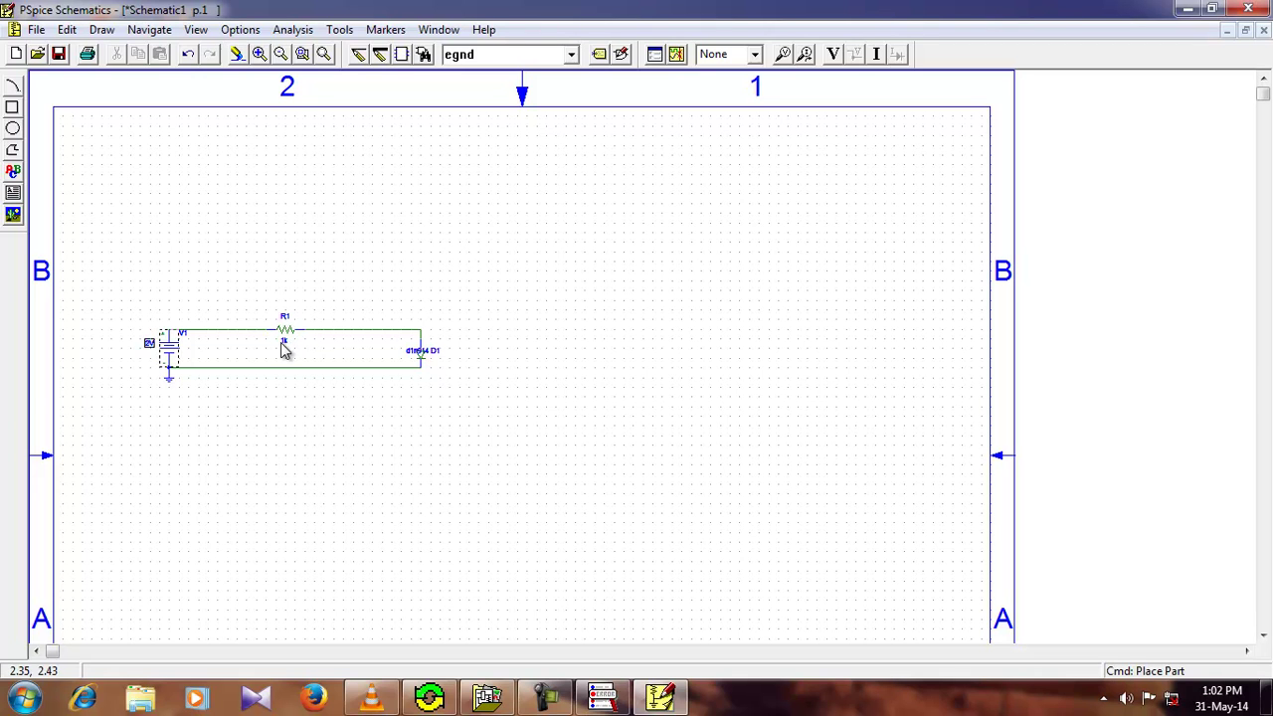
click(328, 455)
Configure a DC sweep of source V1: start 0V, end 2V, increment 0.2
click(655, 55)
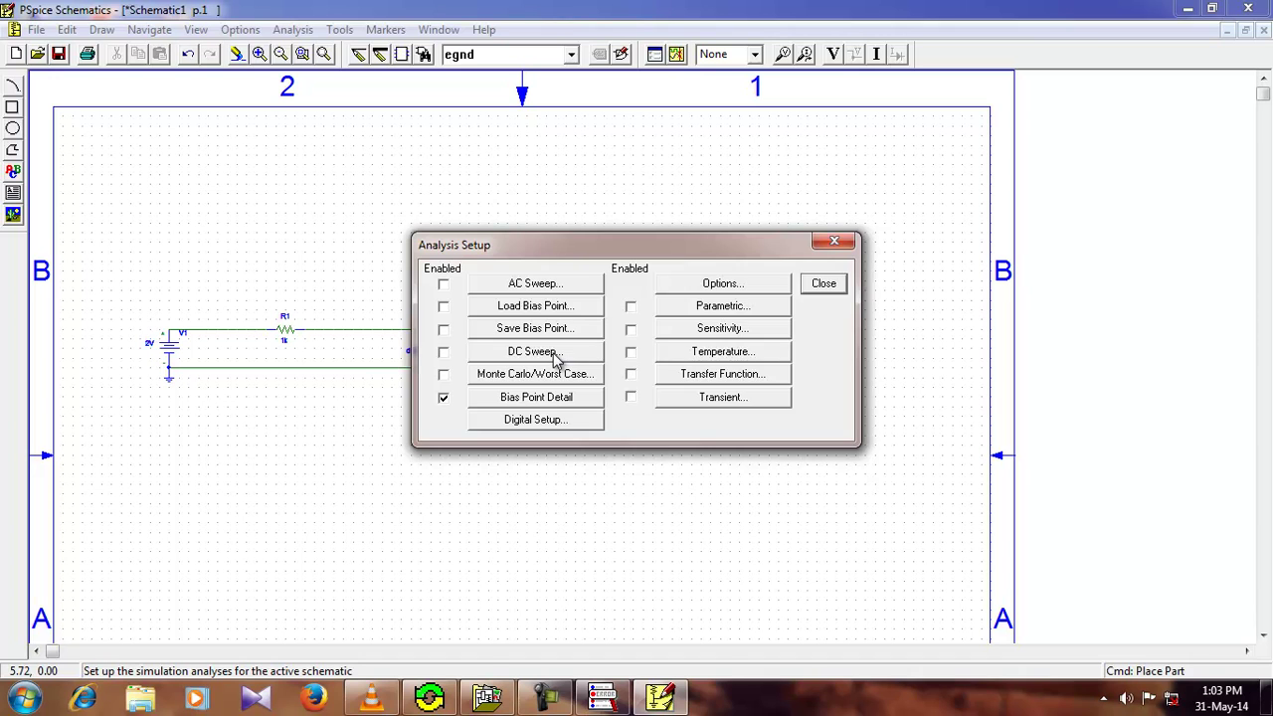
click(555, 353)
click(740, 356)
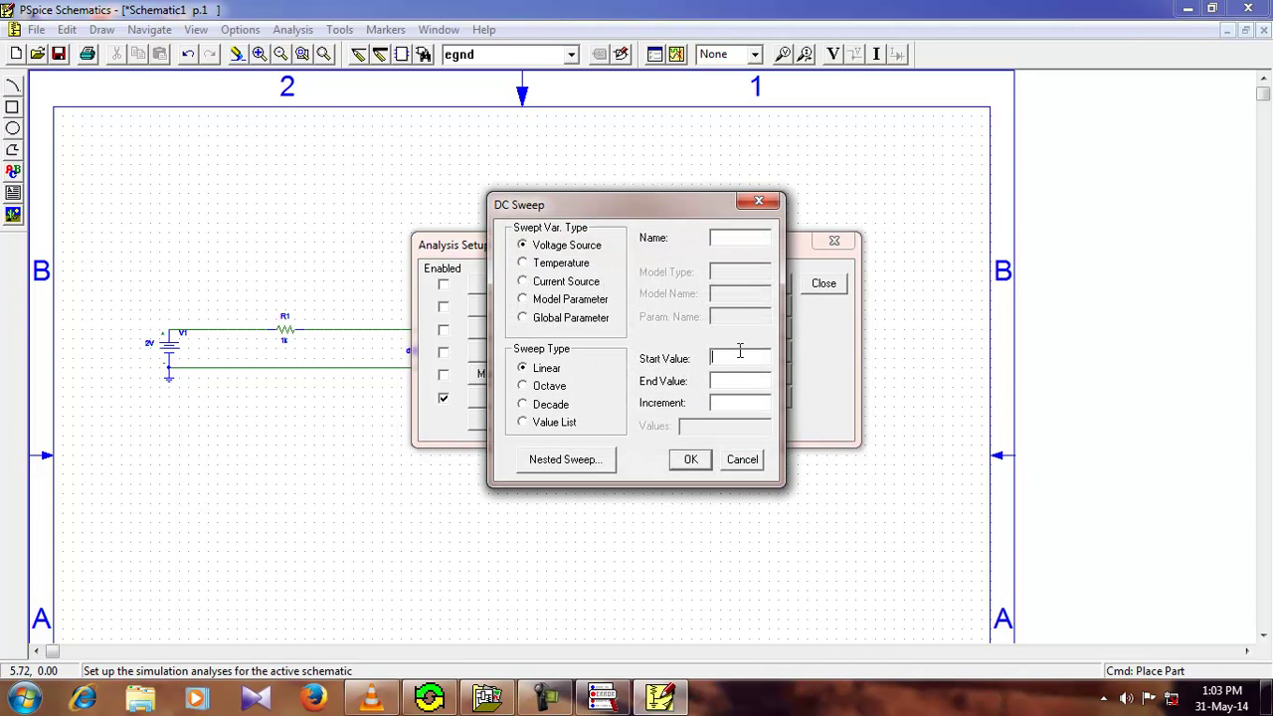
text(0V)
click(759, 380)
text(2V)
click(737, 402)
text(0.2)
click(739, 238)
text(V1)
click(702, 461)
click(823, 288)
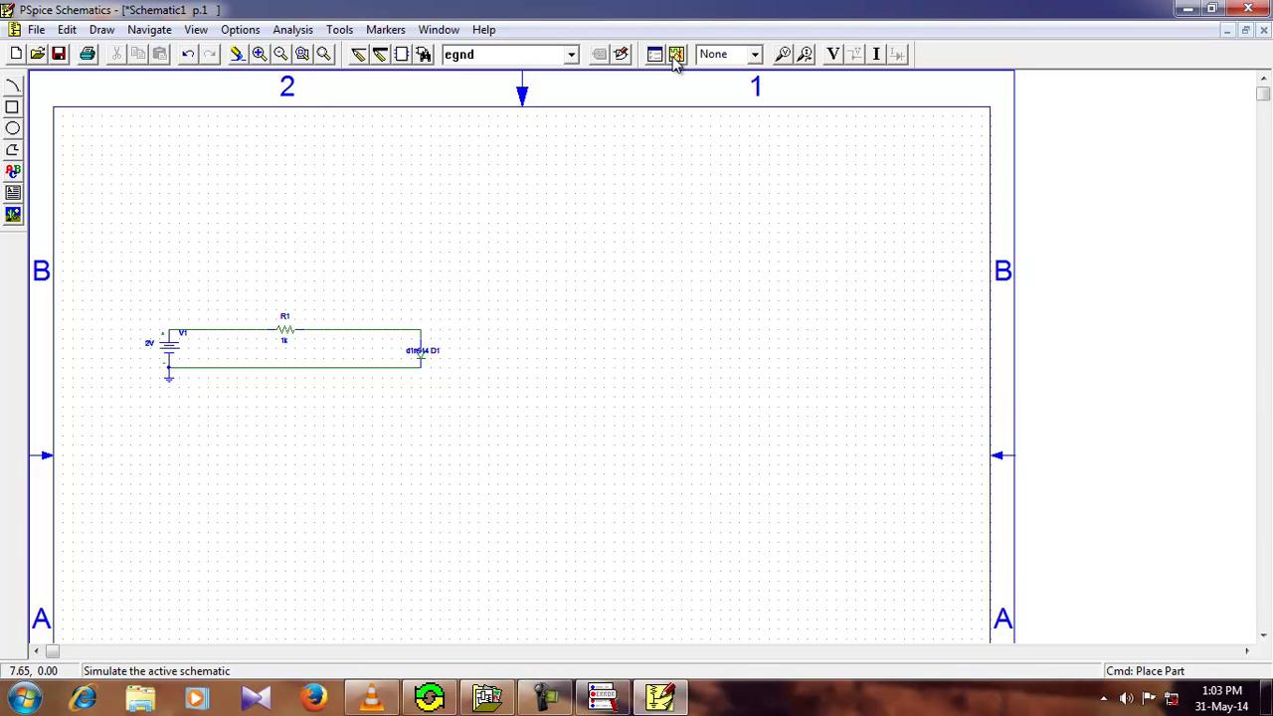
Save the schematic as Schematic1 and run the simulation
click(60, 56)
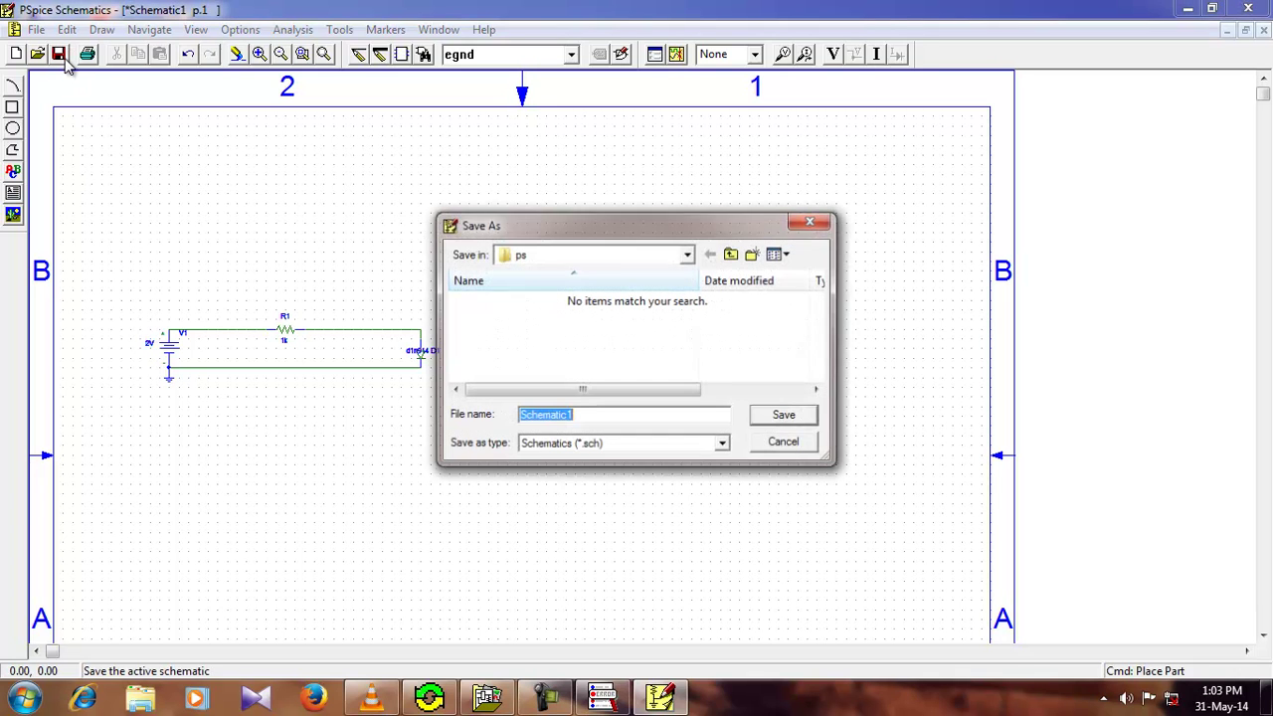
click(786, 417)
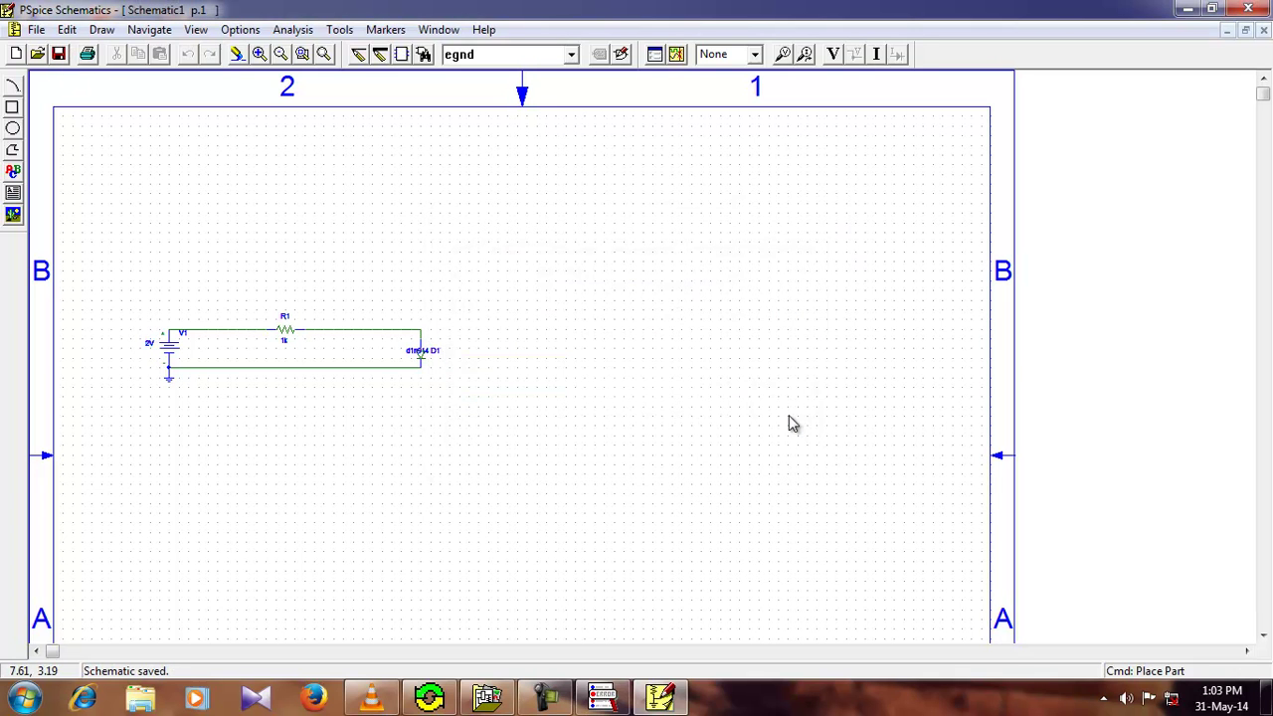
click(677, 55)
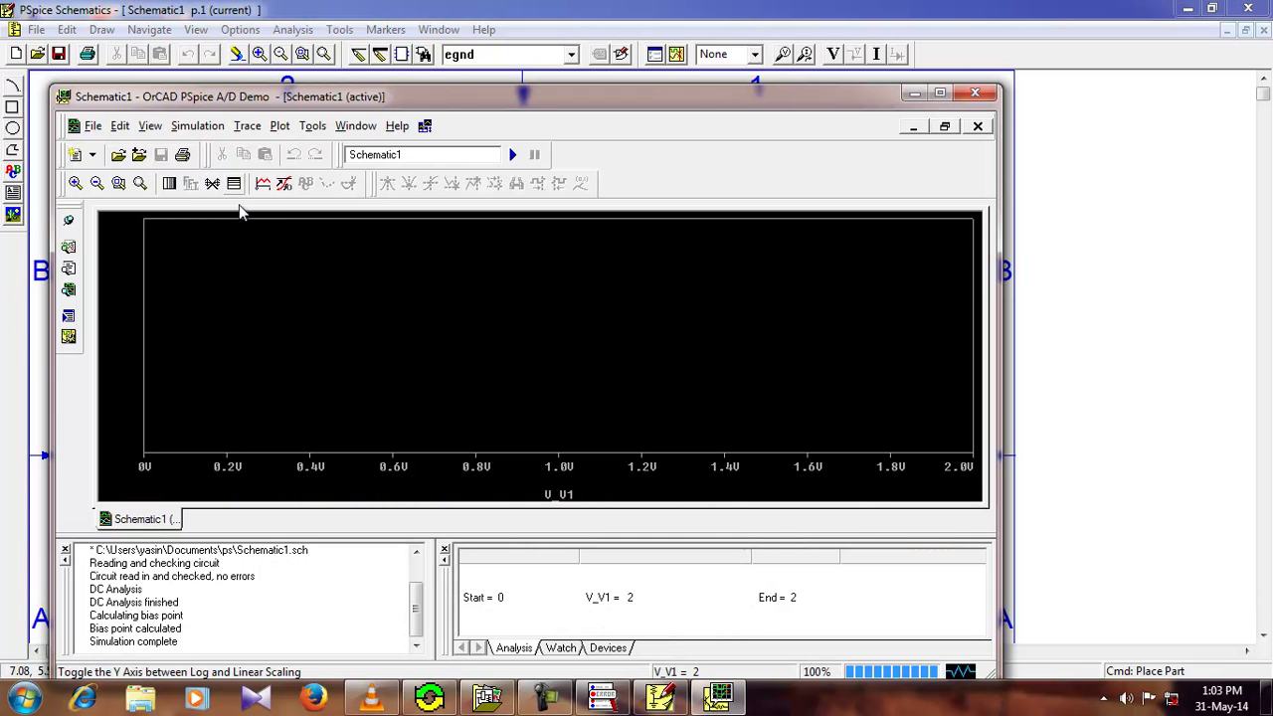
Set the plot's x-axis variable to the diode voltage V1(D1) in Axis Settings
click(280, 126)
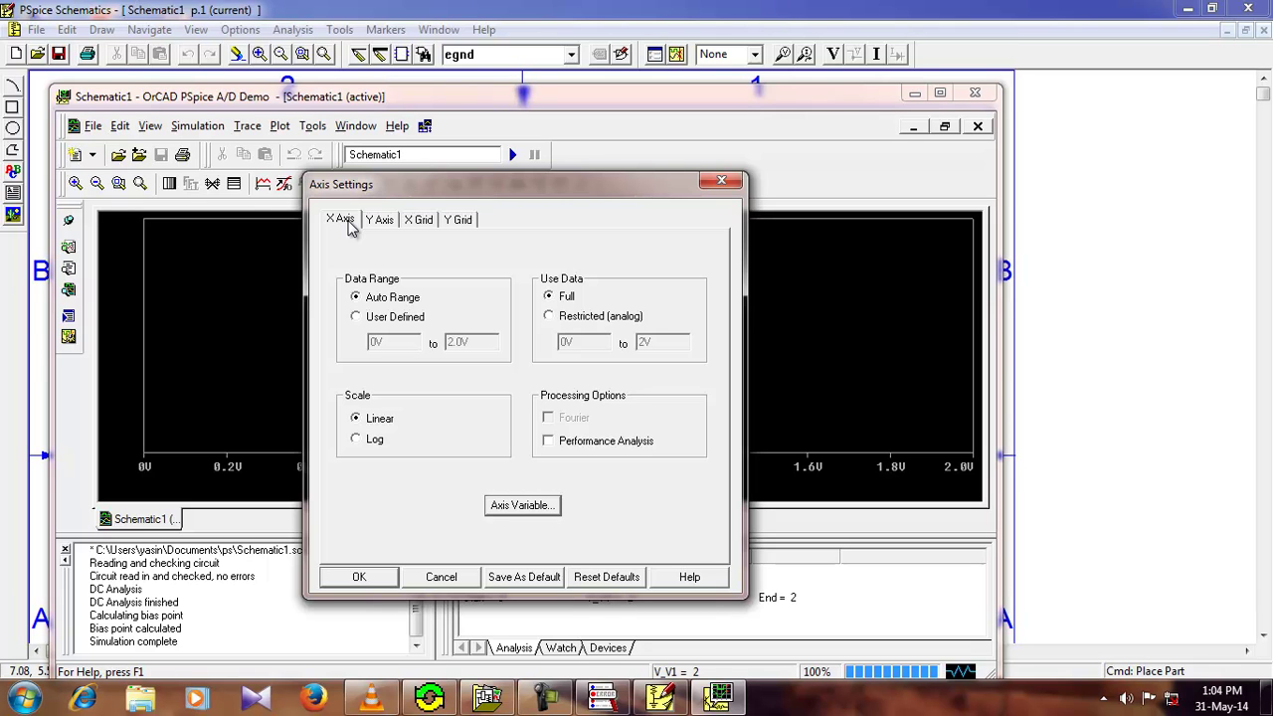
click(503, 507)
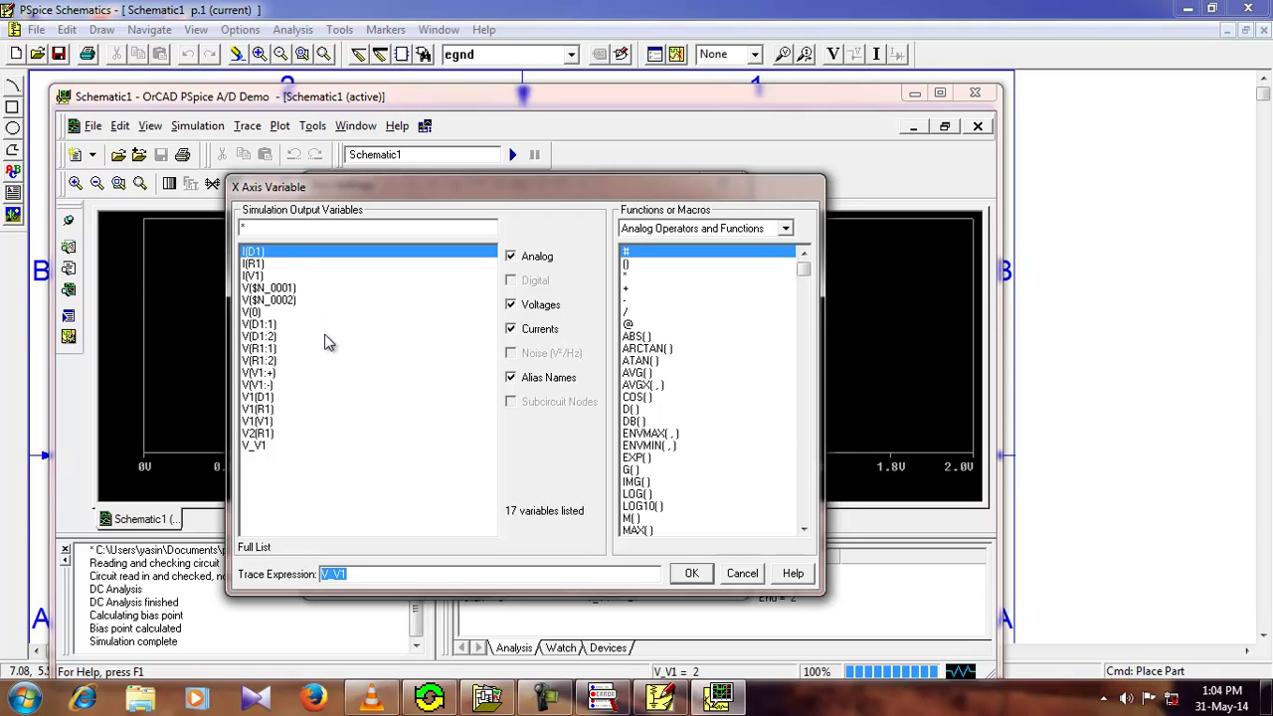
click(272, 399)
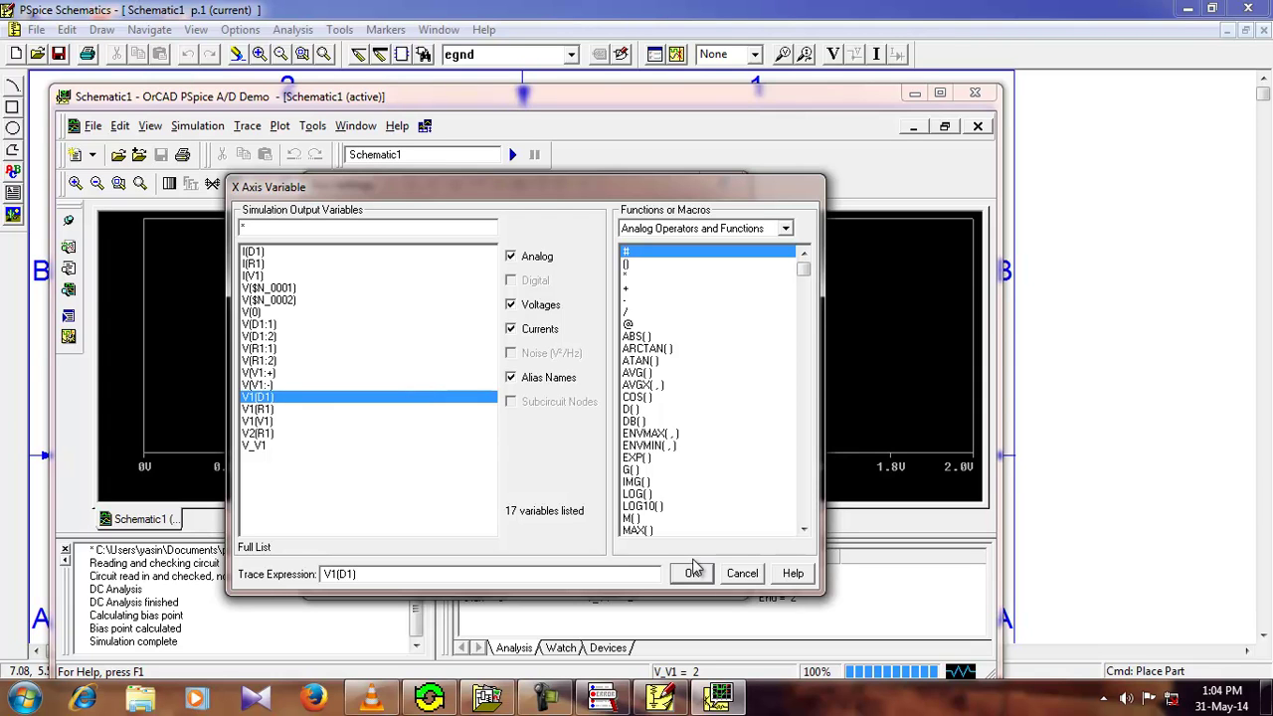
click(696, 575)
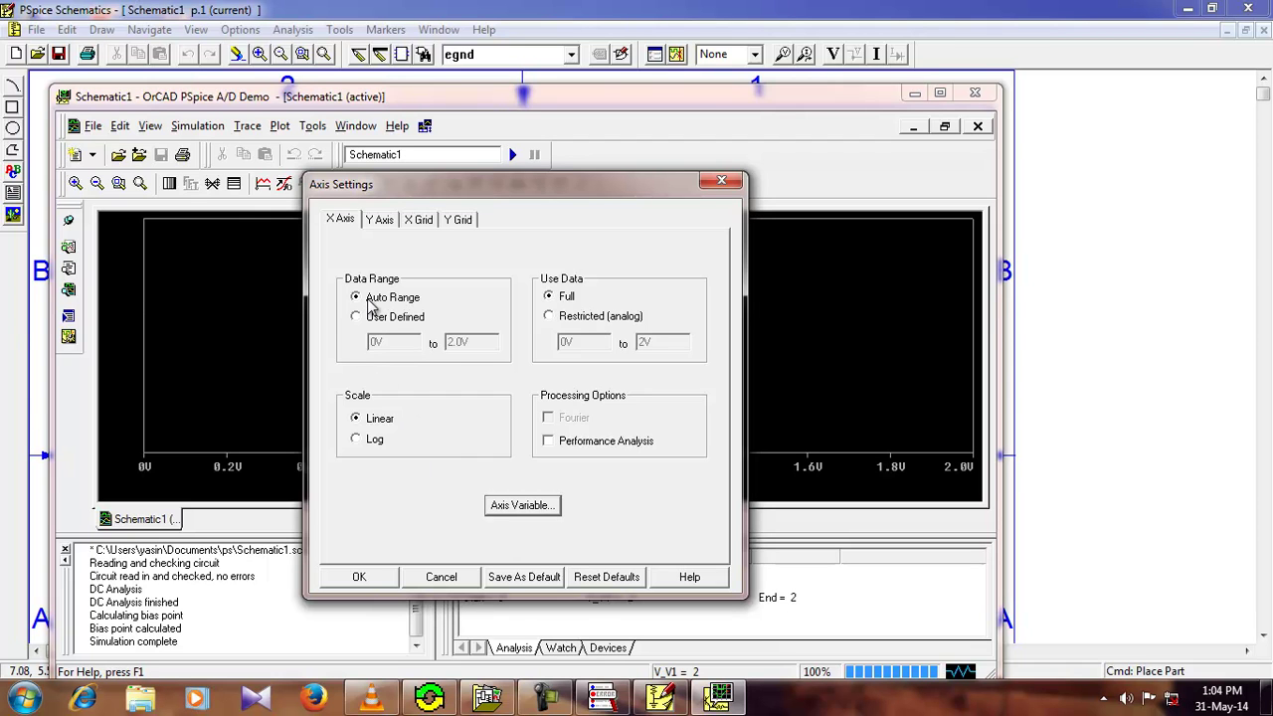
click(359, 578)
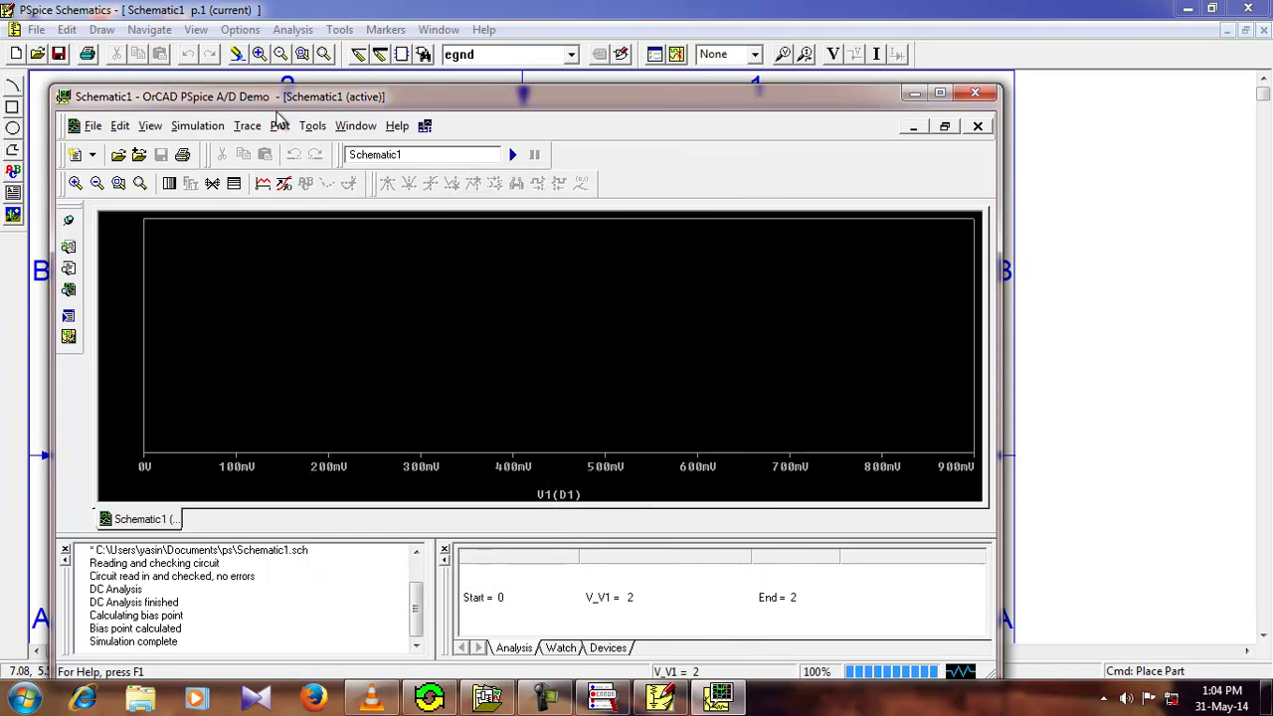
Add the diode current I(D1) trace, then move the probe window down
click(249, 129)
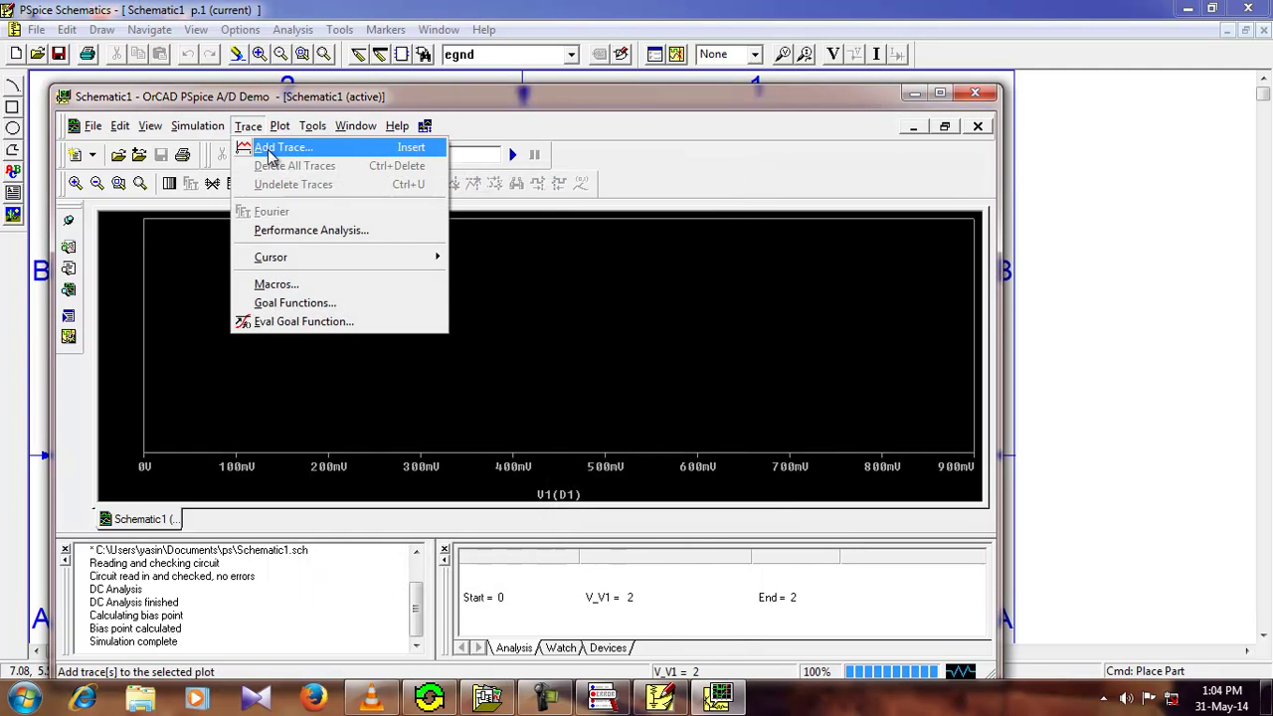
click(269, 149)
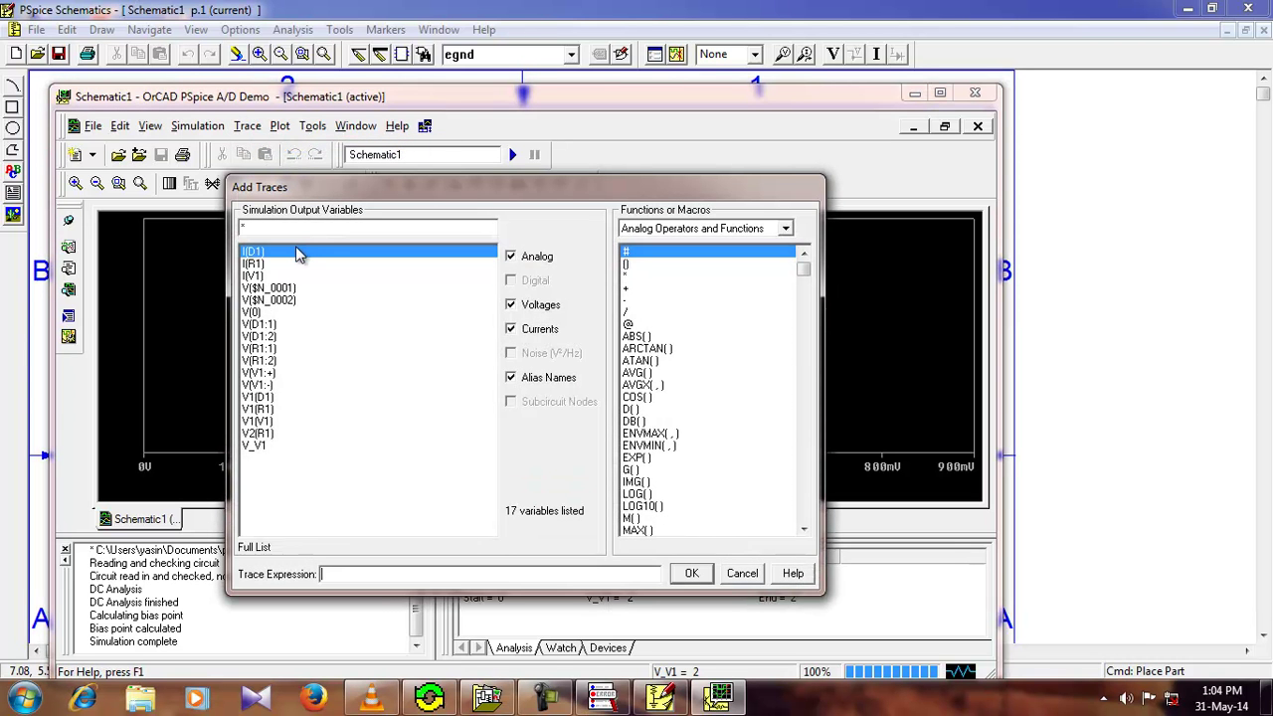
click(320, 257)
click(702, 583)
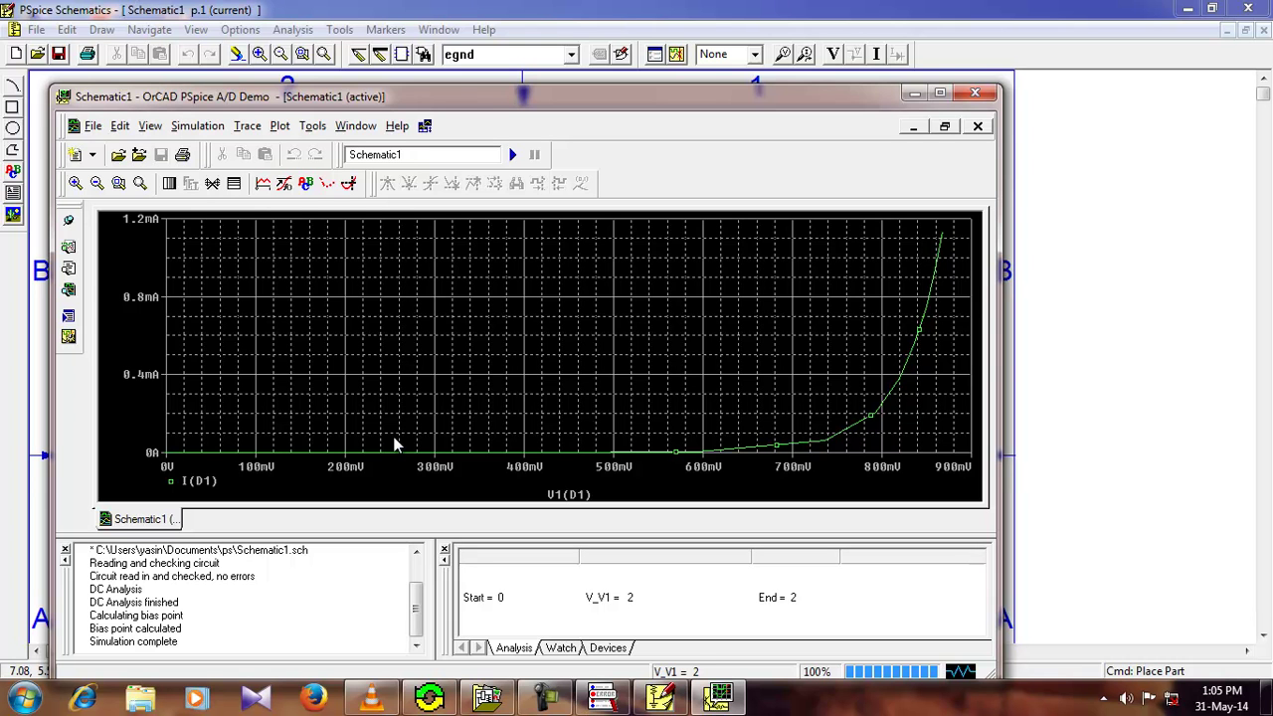
drag(491, 106, 444, 131)
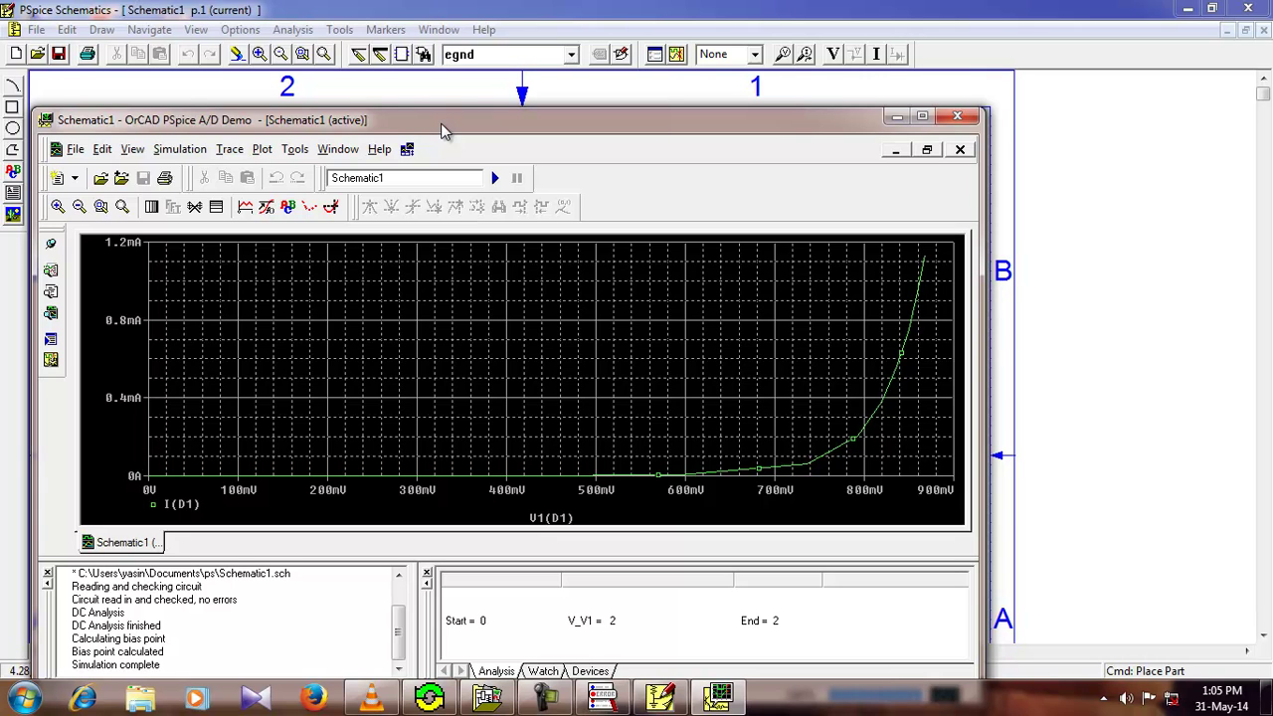
click(337, 150)
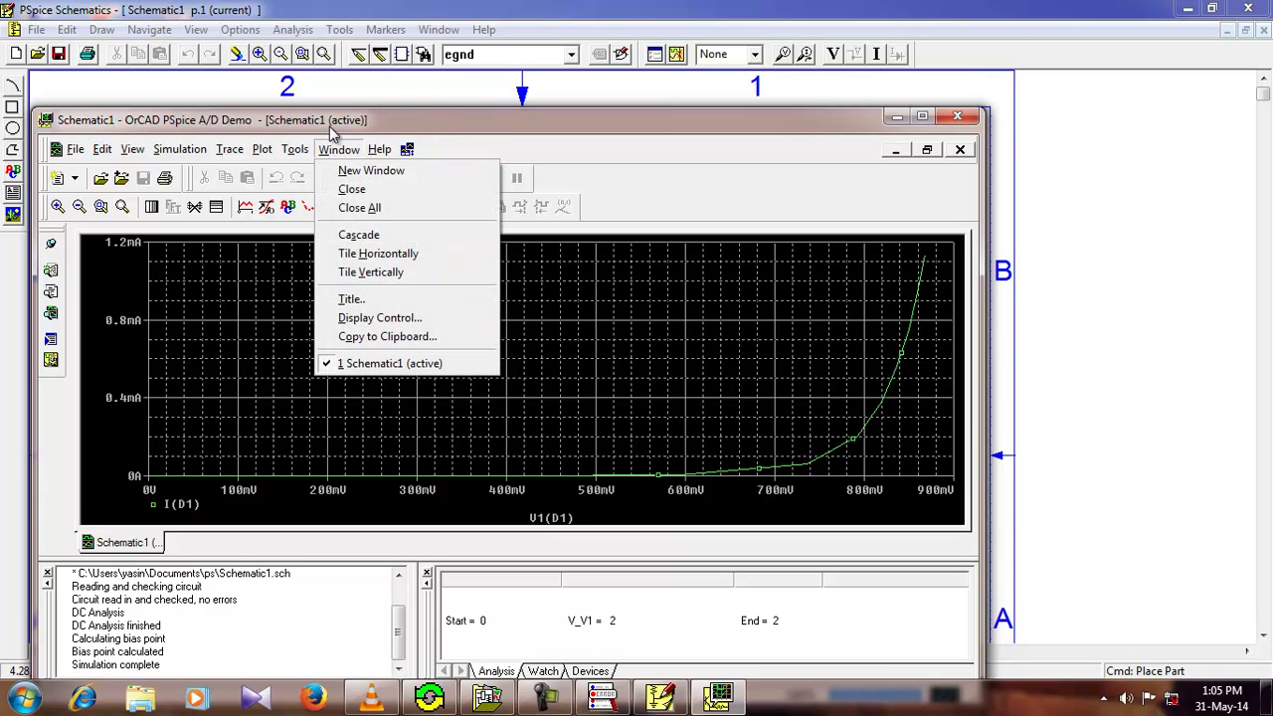
click(422, 336)
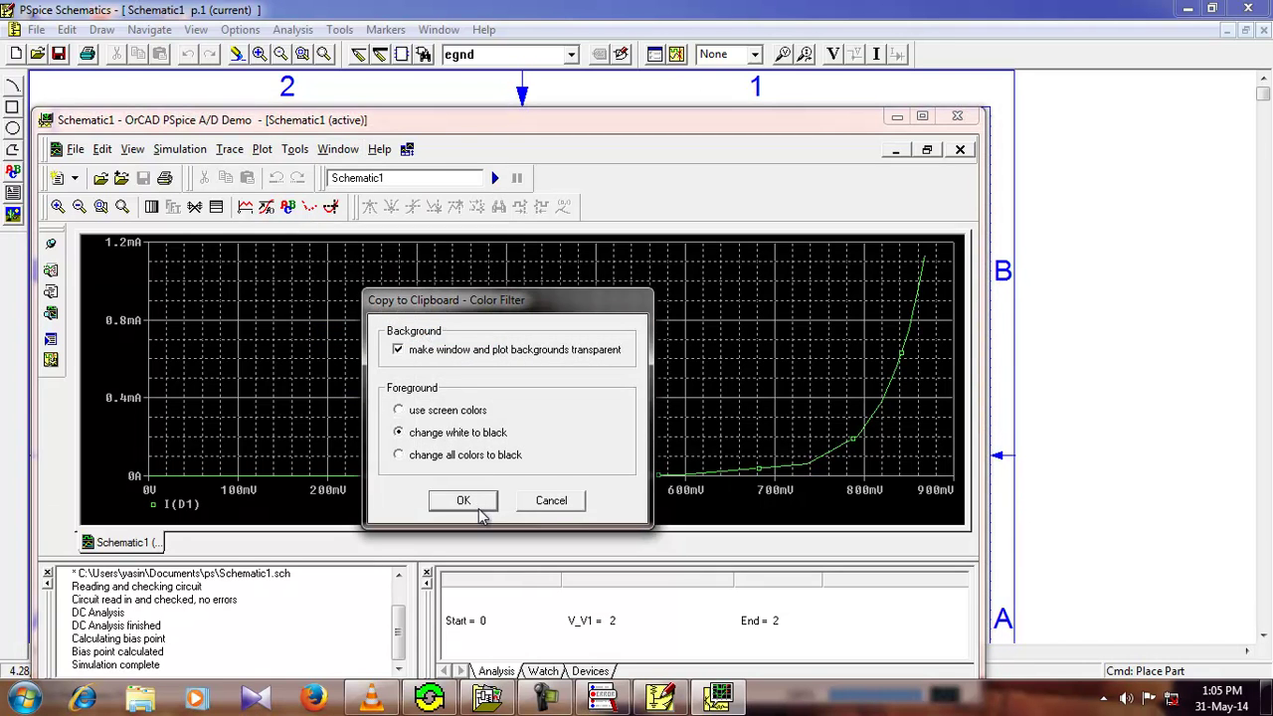
click(551, 501)
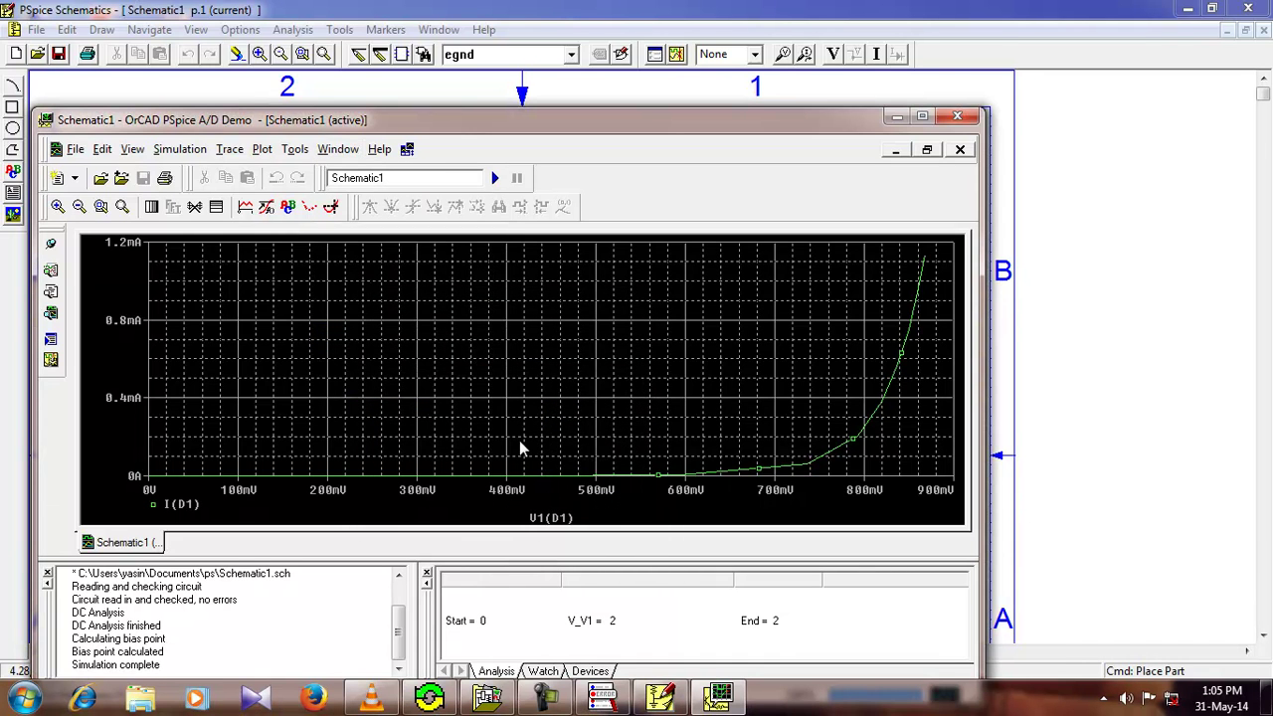